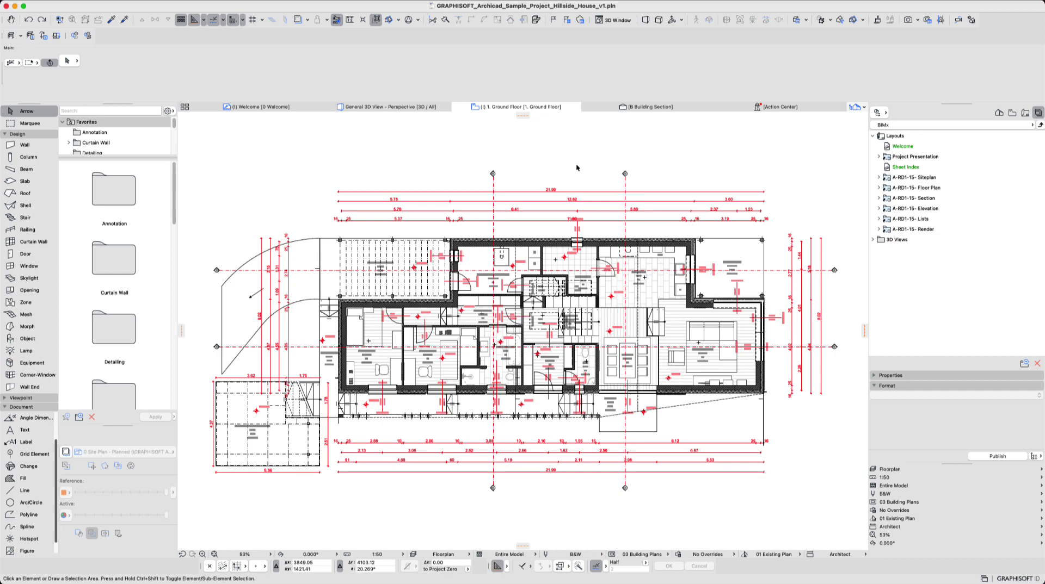
# Select section line B on the ground floor plan and bring up its context menu
pyautogui.click(494, 181)
pyautogui.rightClick(494, 181)
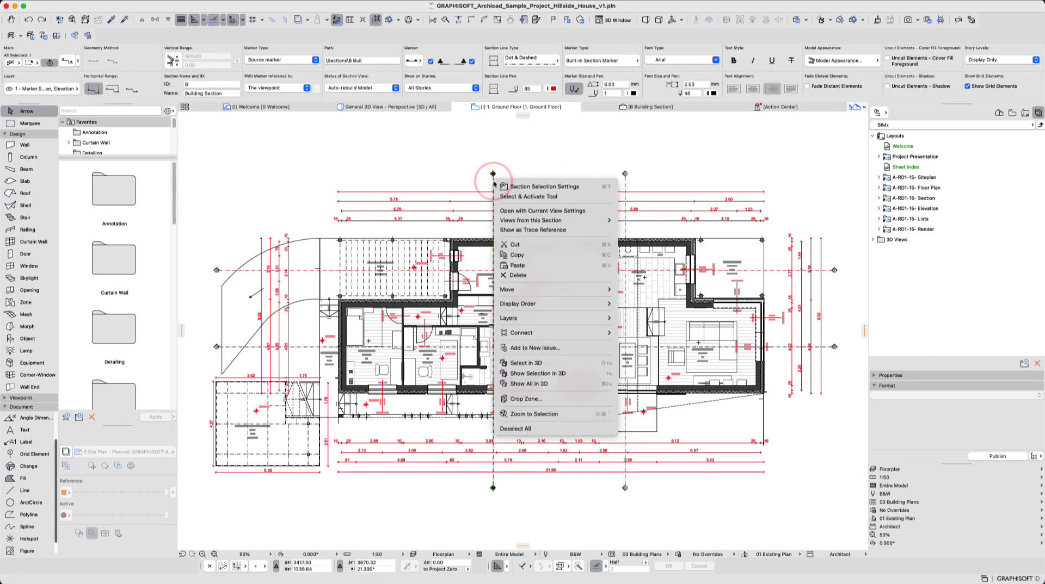
# Open the B Building Section with current view settings and review its model-view layer list
pyautogui.click(522, 212)
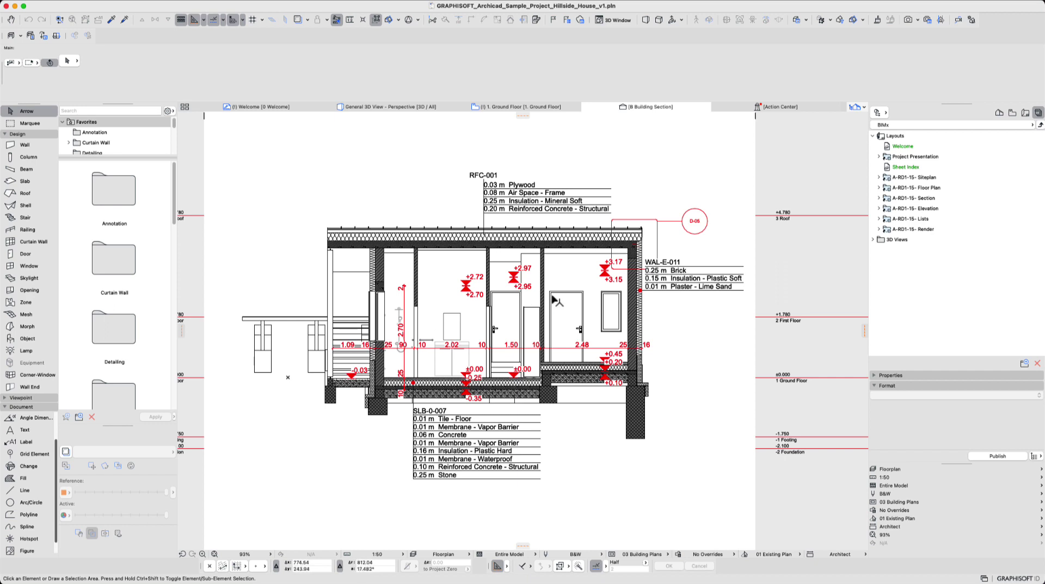
pyautogui.press('super+l')
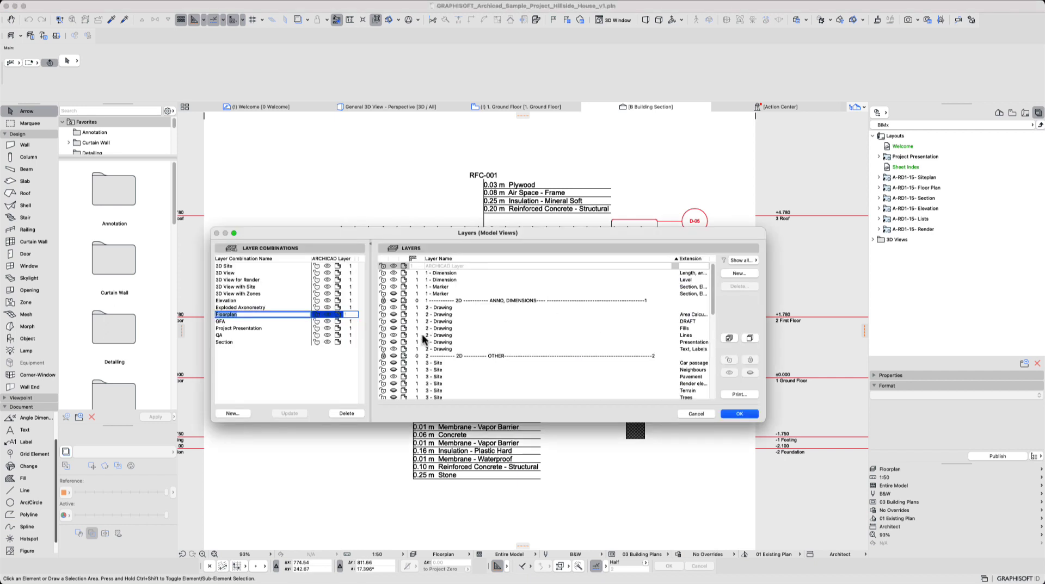
pyautogui.scroll(-10, 423, 340)
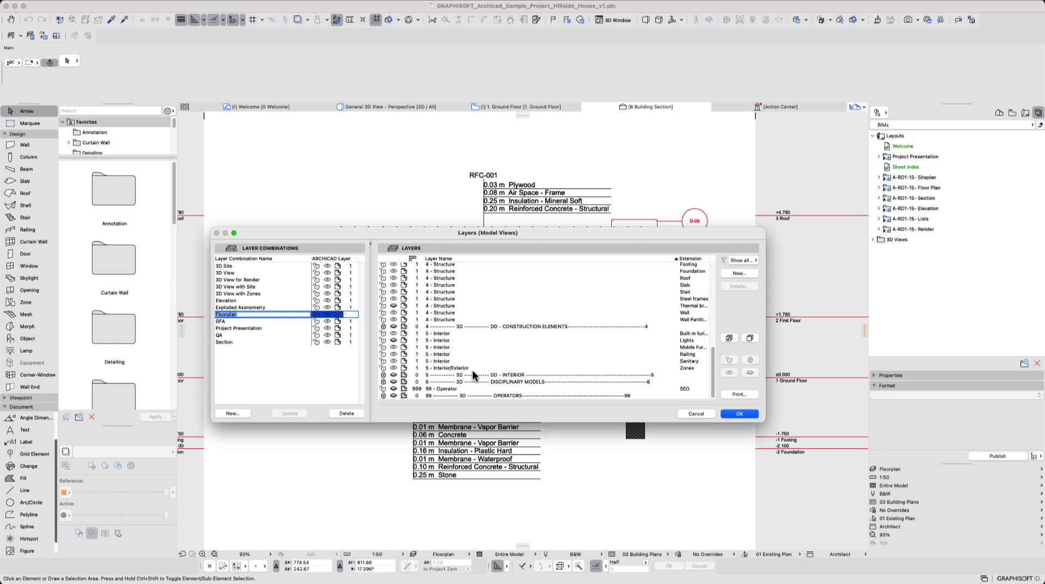
pyautogui.click(733, 413)
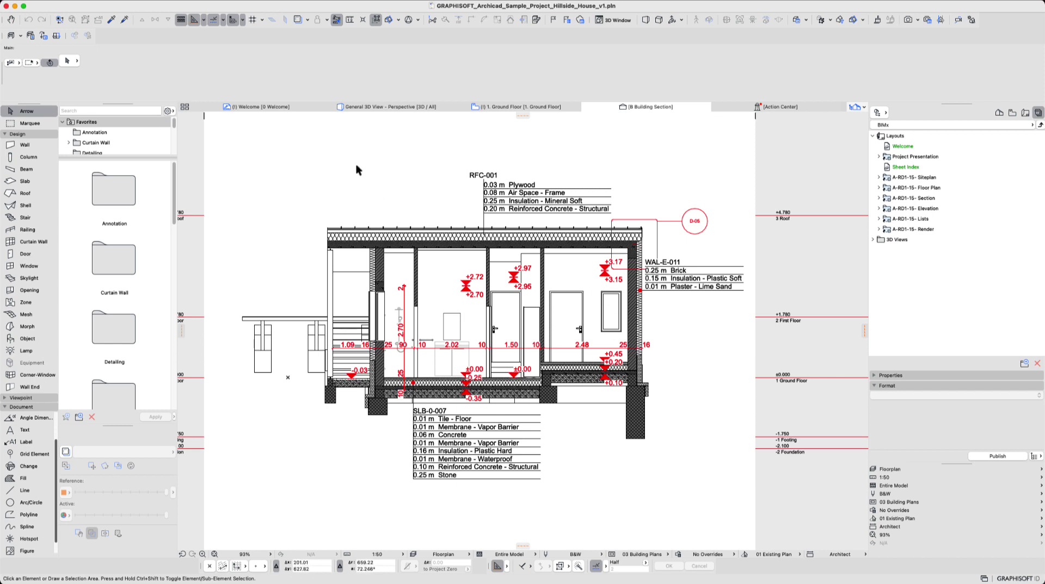
# Untick the Legacy preference 'Hide Zones and their associated Labels on Section-type views'
pyautogui.click(131, 4)
pyautogui.moveTo(190, 219)
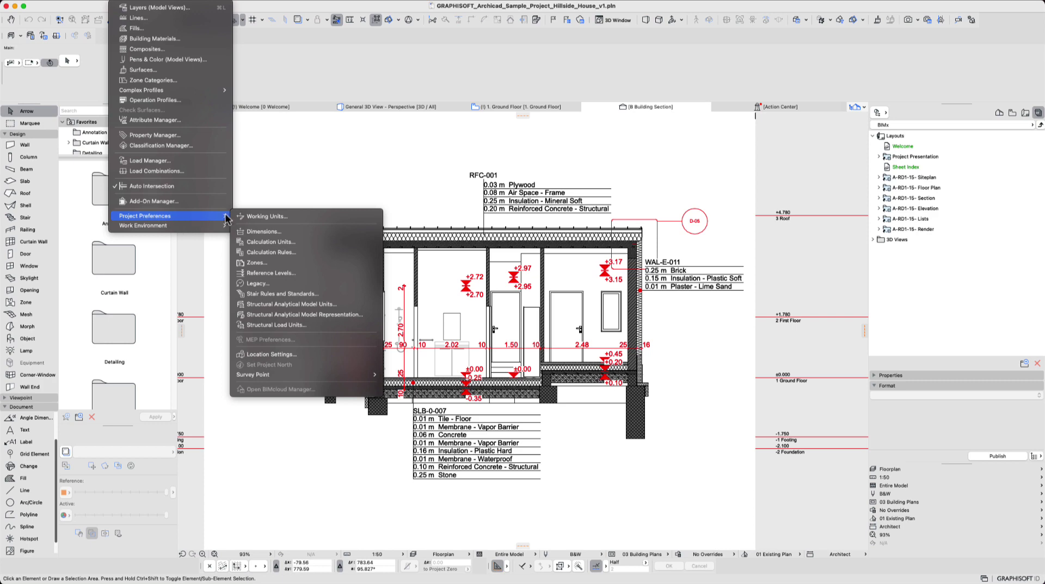
pyautogui.click(280, 285)
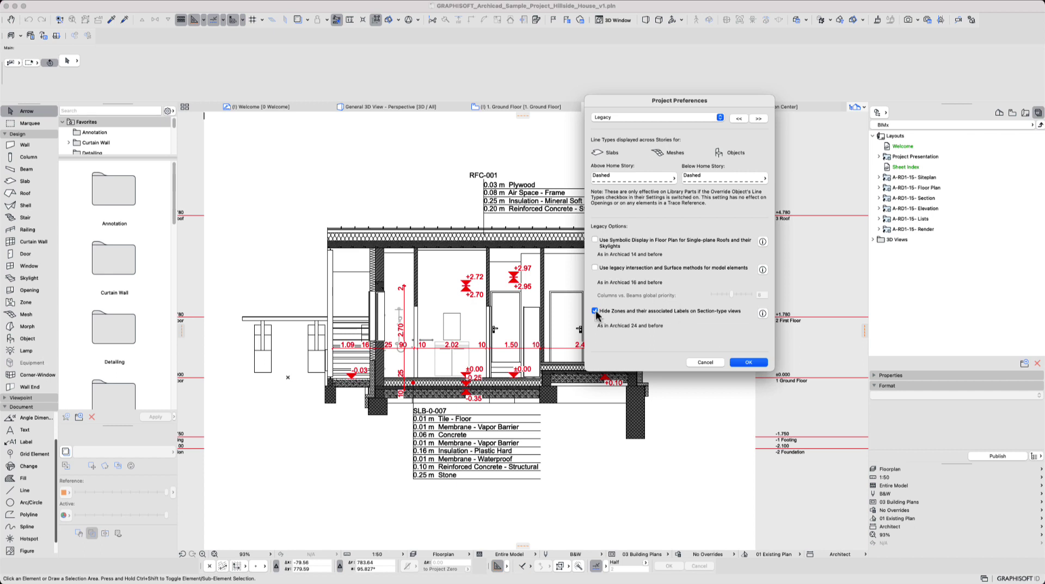
pyautogui.click(741, 362)
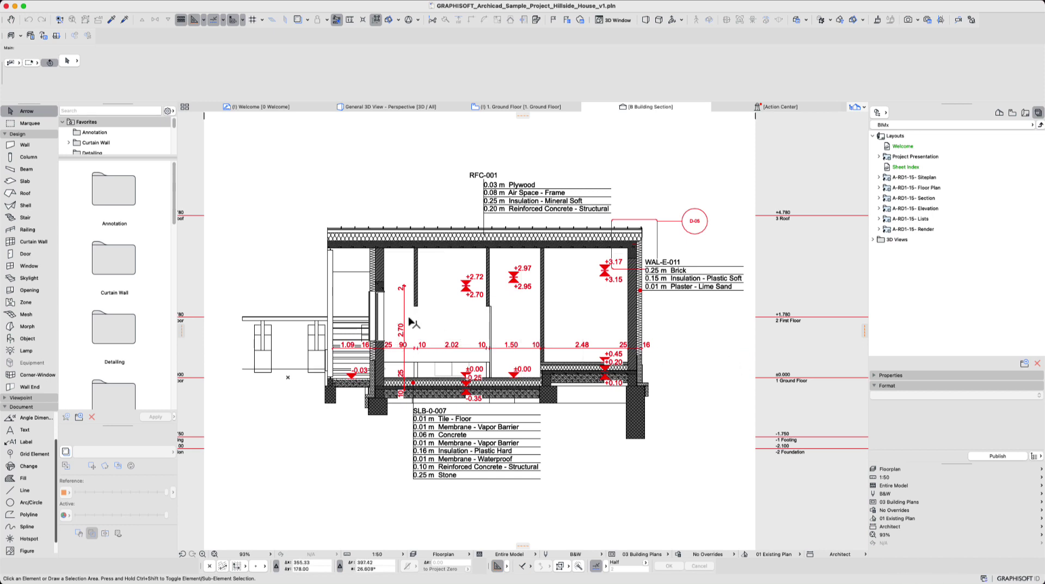
# Select the section's three zones, review the MECHANICAL ROOM zone settings, and activate the Zone Label 25 tool
pyautogui.click(435, 315)
pyautogui.click(524, 322)
pyautogui.click(582, 312)
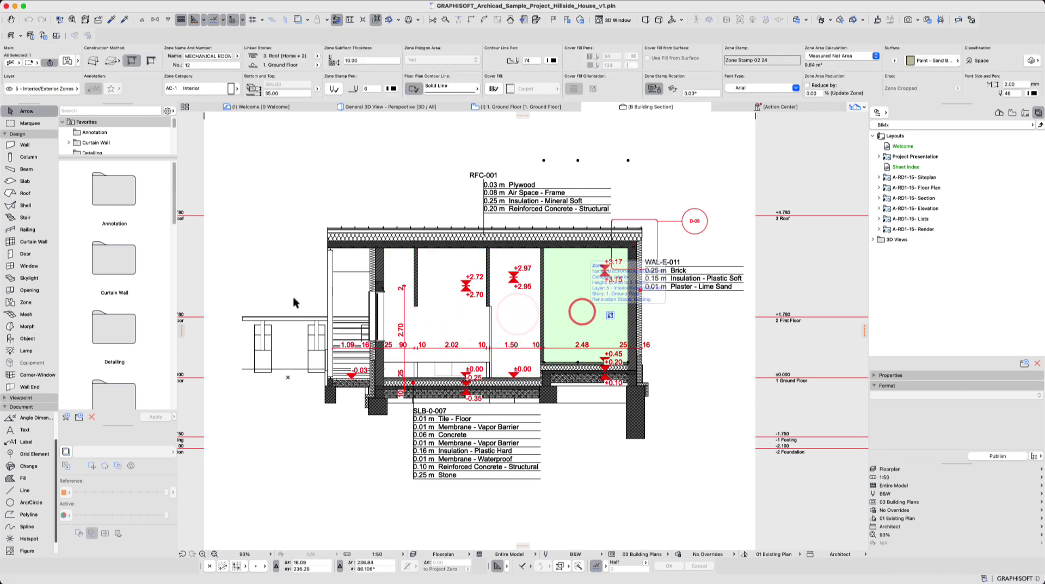
pyautogui.click(26, 442)
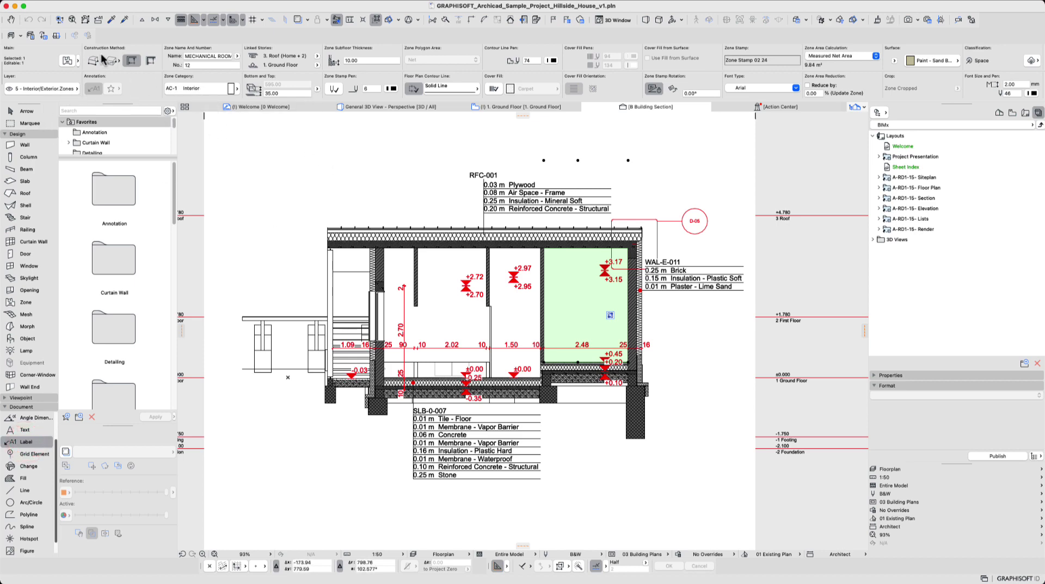
pyautogui.click(67, 60)
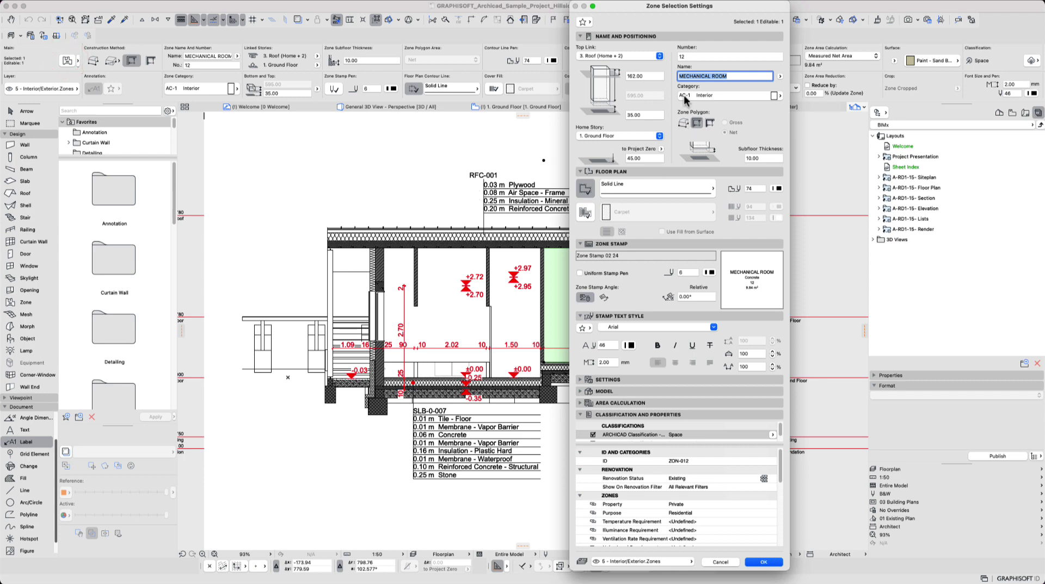
pyautogui.press('Return')
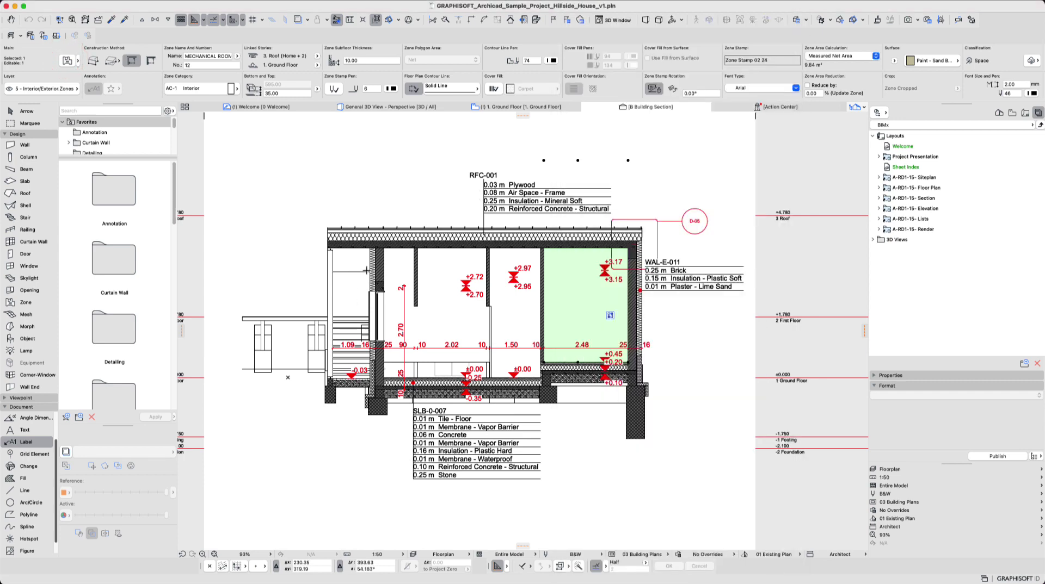
pyautogui.press('super+t')
pyautogui.press('Escape')
pyautogui.press('Escape')
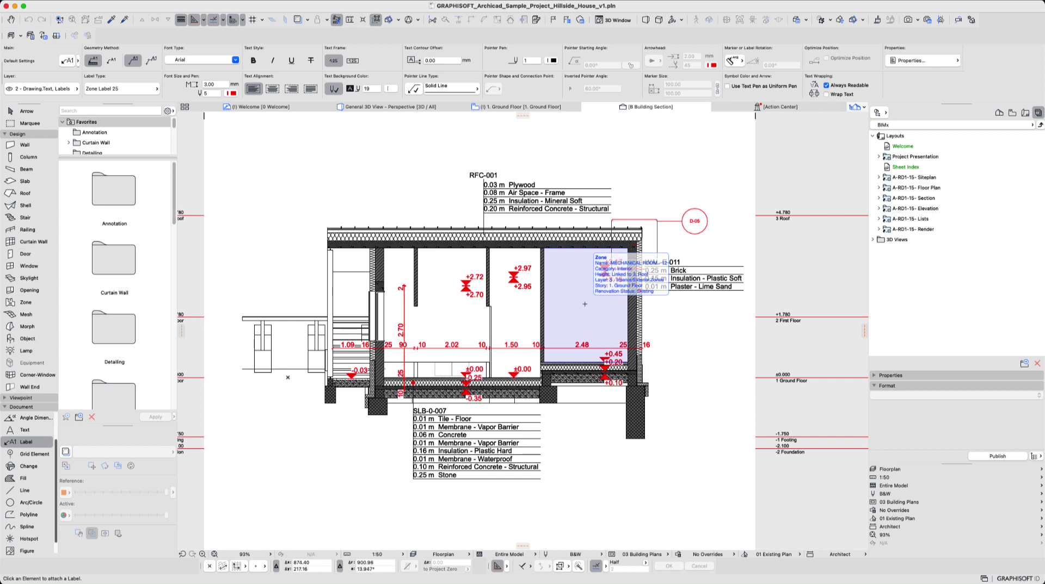
# Place Zone Label 25 labels on the MECHANICAL ROOM, CORRIDOR and BATHROOM zones
pyautogui.click(584, 304)
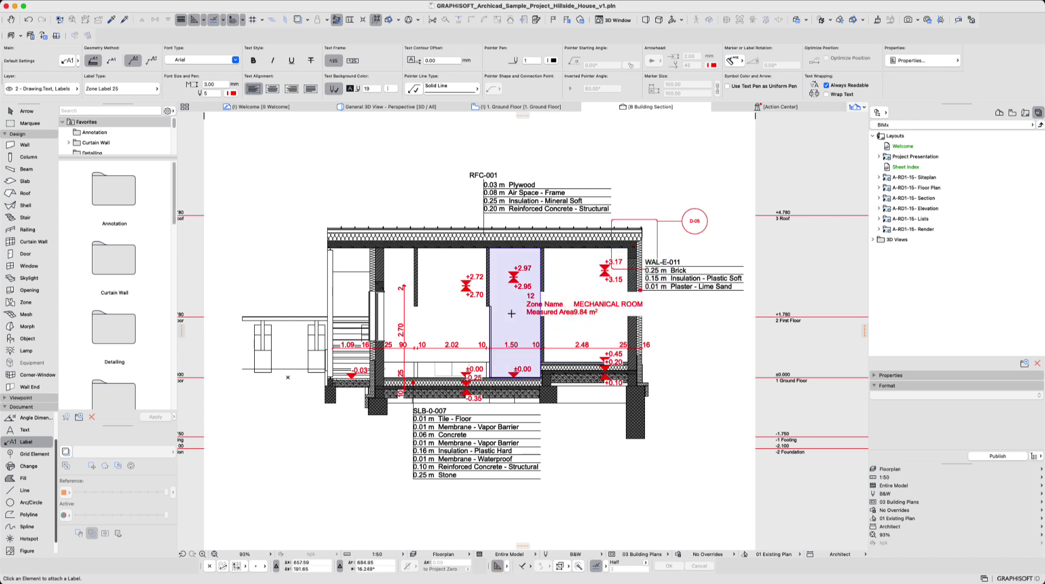
pyautogui.click(511, 314)
pyautogui.click(435, 318)
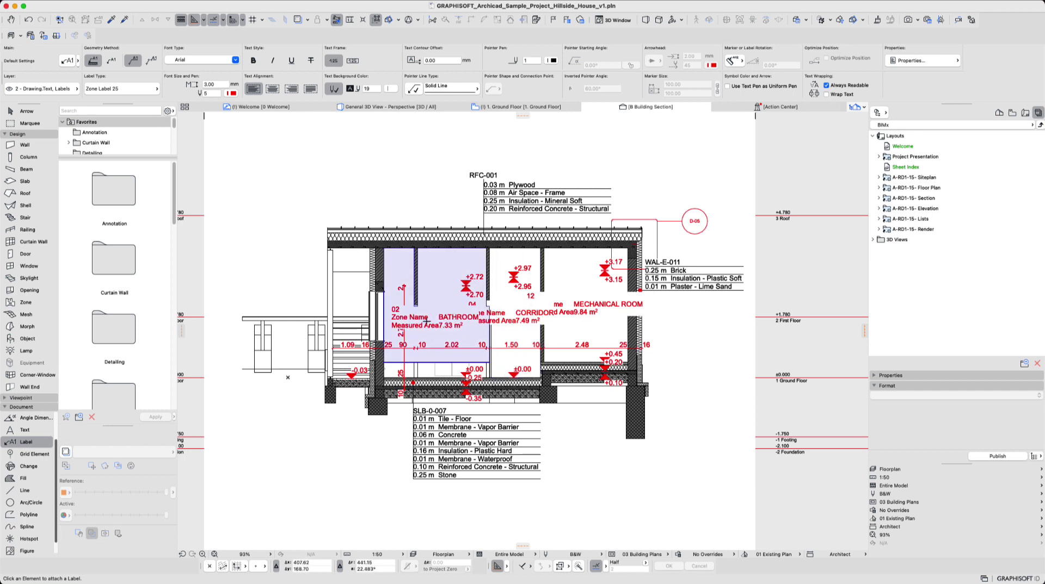
pyautogui.press('Escape')
# Select the MECHANICAL ROOM, CORRIDOR and BATHROOM zone labels together
pyautogui.click(434, 325)
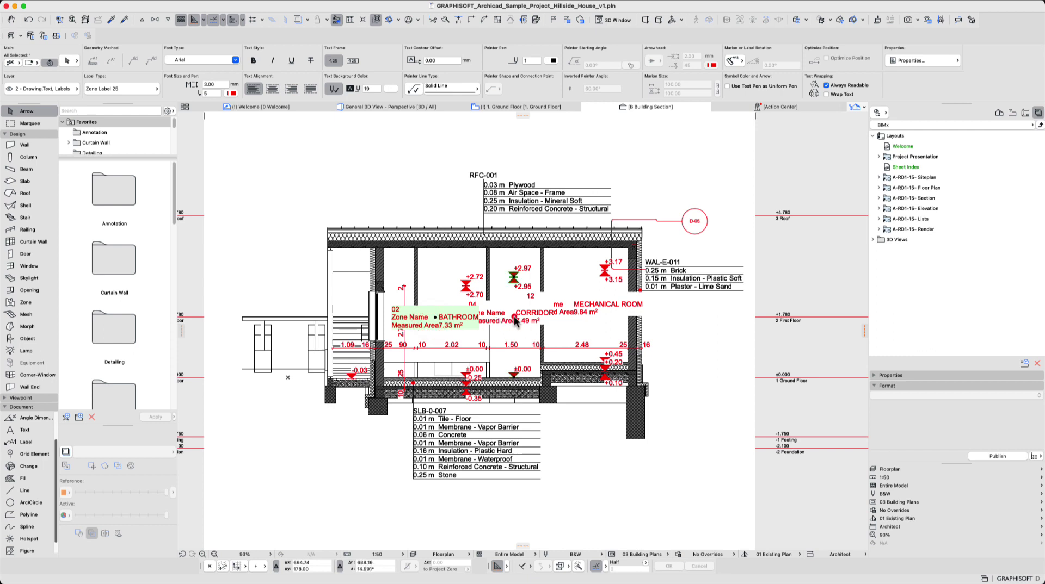
pyautogui.click(513, 317)
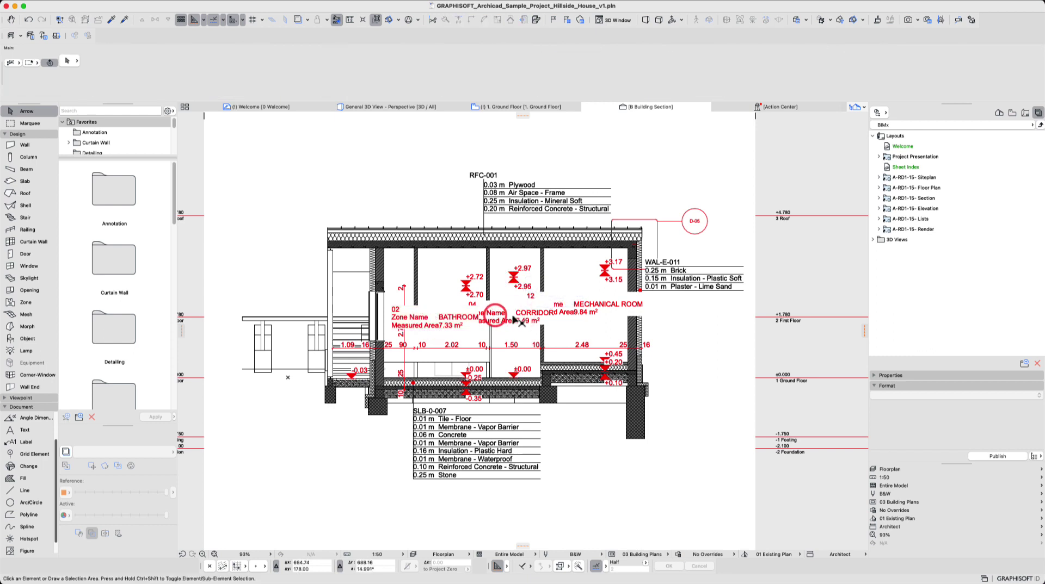
pyautogui.click(531, 316)
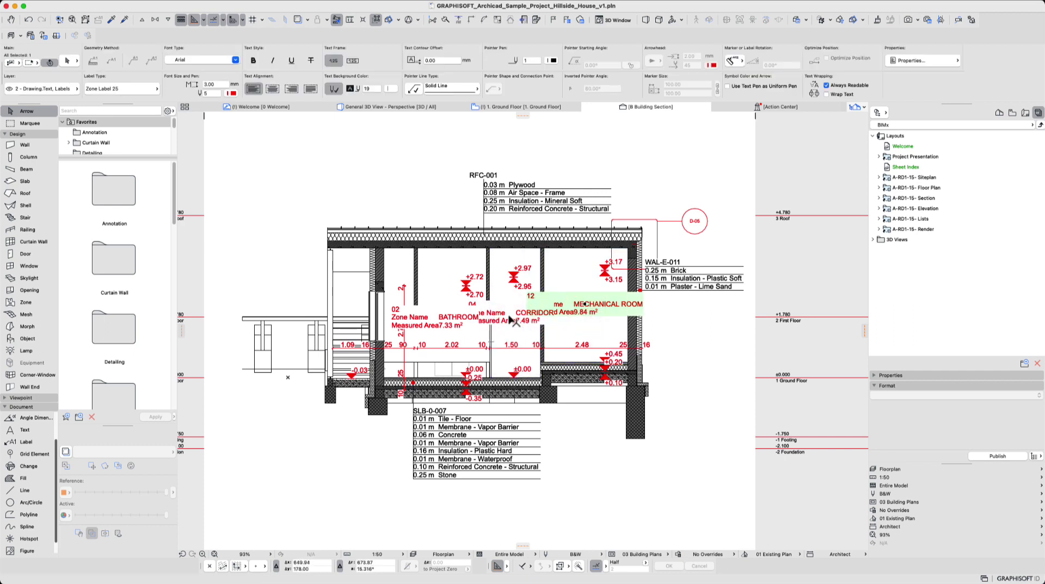
pyautogui.keyDown('shift'); pyautogui.click(514, 319); pyautogui.keyUp('shift')
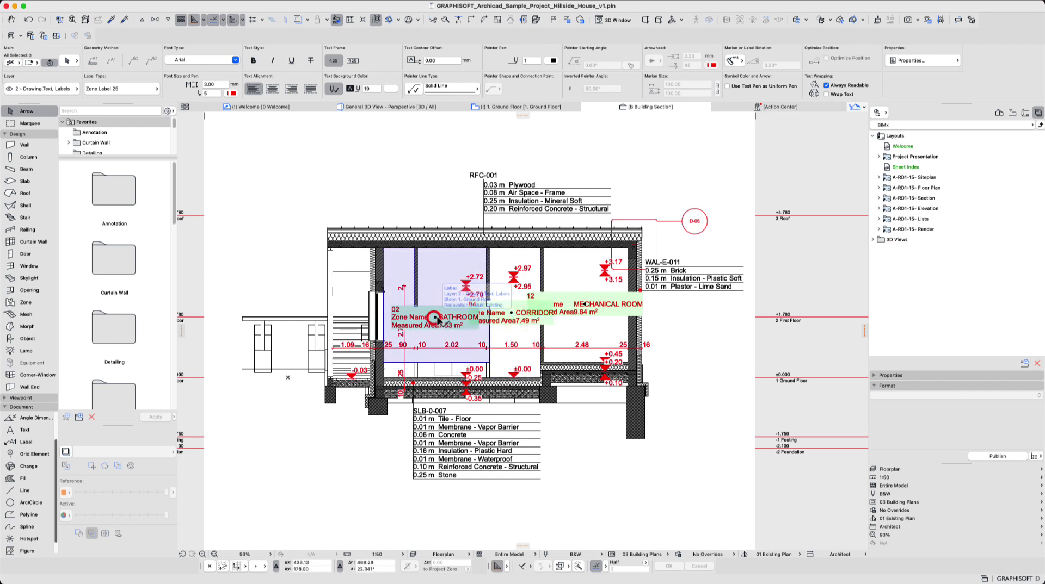
pyautogui.keyDown('shift'); pyautogui.click(434, 320); pyautogui.keyUp('shift')
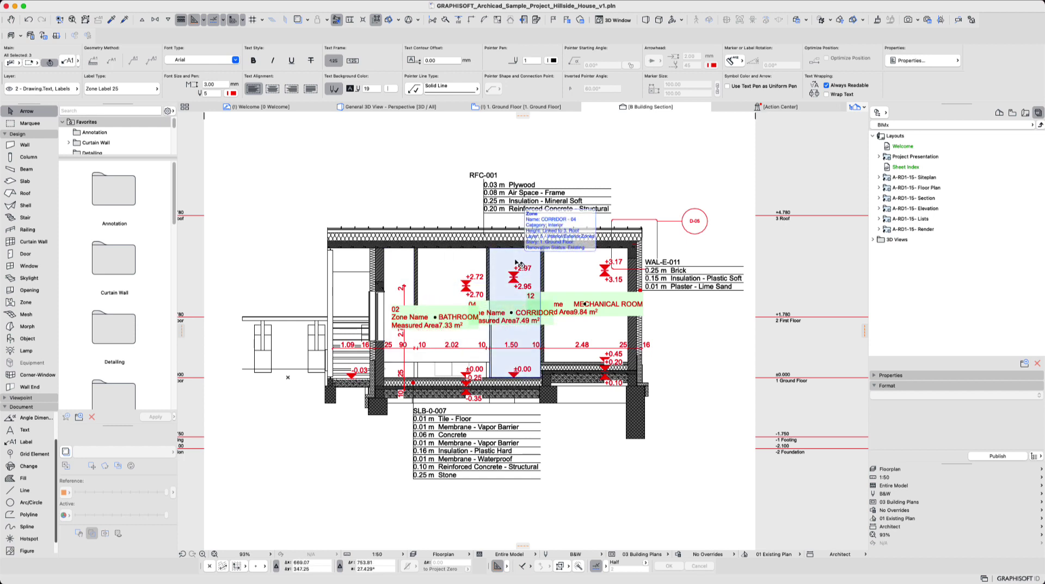
# In Label Selection Settings, stop showing the zone number, measured area and units
pyautogui.press('super+t')
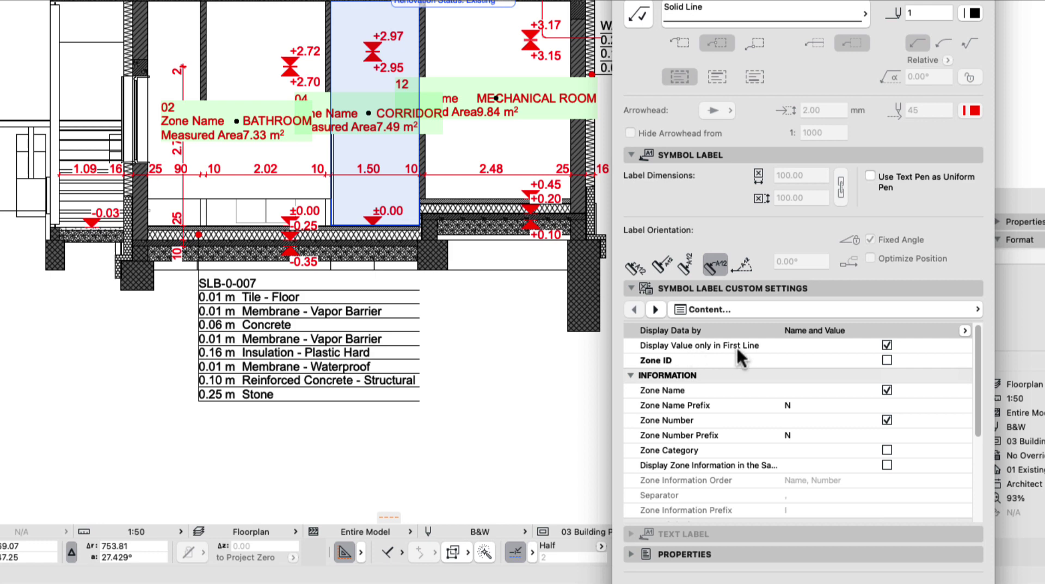
pyautogui.scroll(-1, 857, 348)
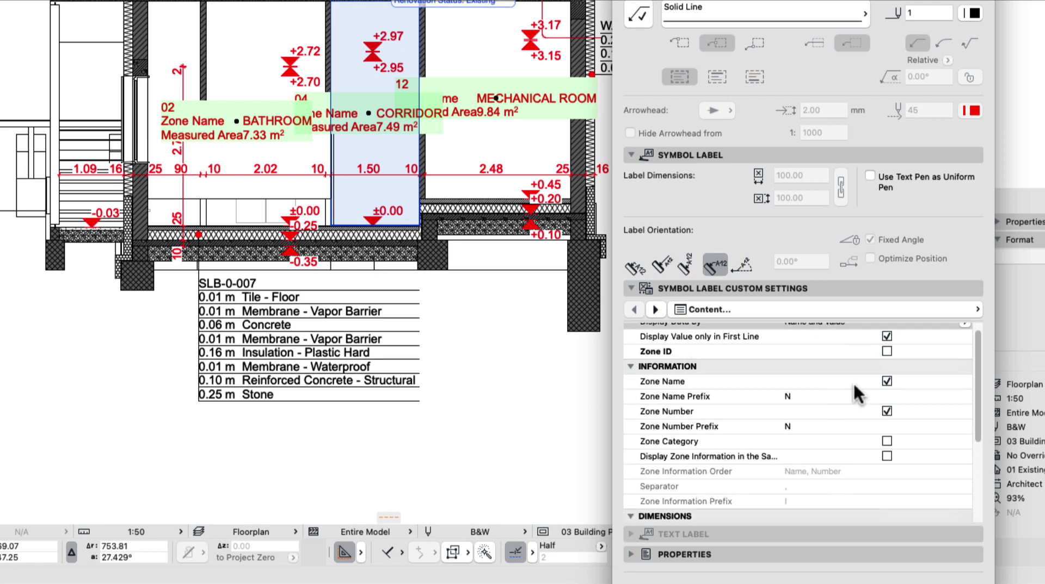
pyautogui.click(886, 412)
pyautogui.scroll(-5, 865, 435)
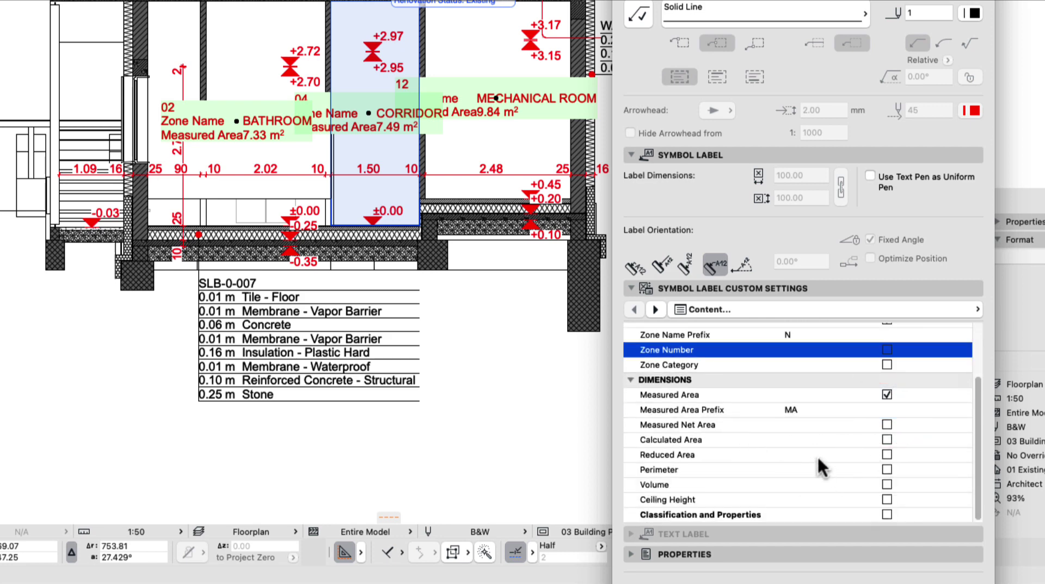
pyautogui.click(887, 395)
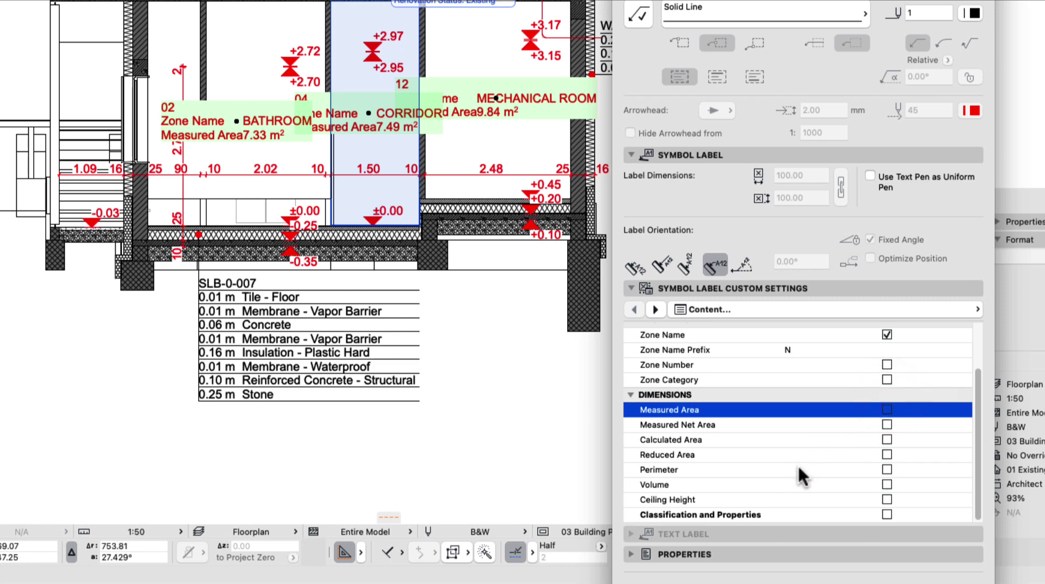
pyautogui.scroll(4, 797, 464)
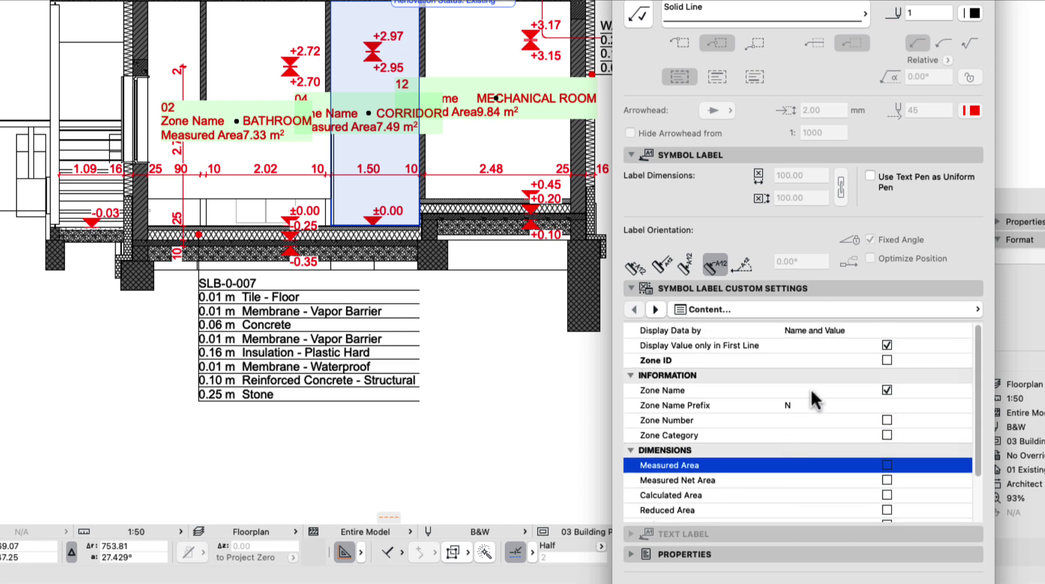
pyautogui.click(654, 310)
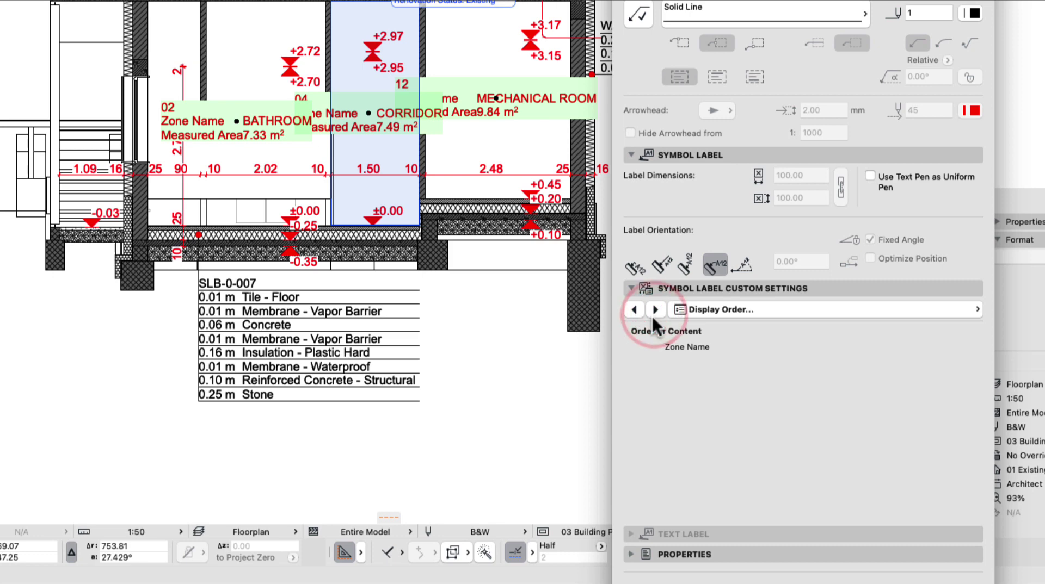
pyautogui.click(654, 310)
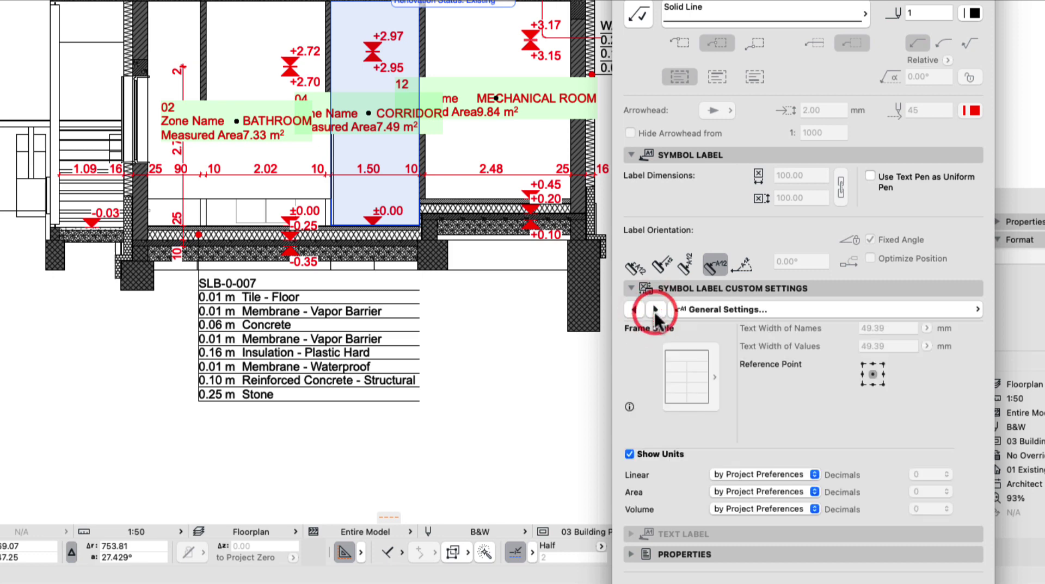
pyautogui.click(662, 451)
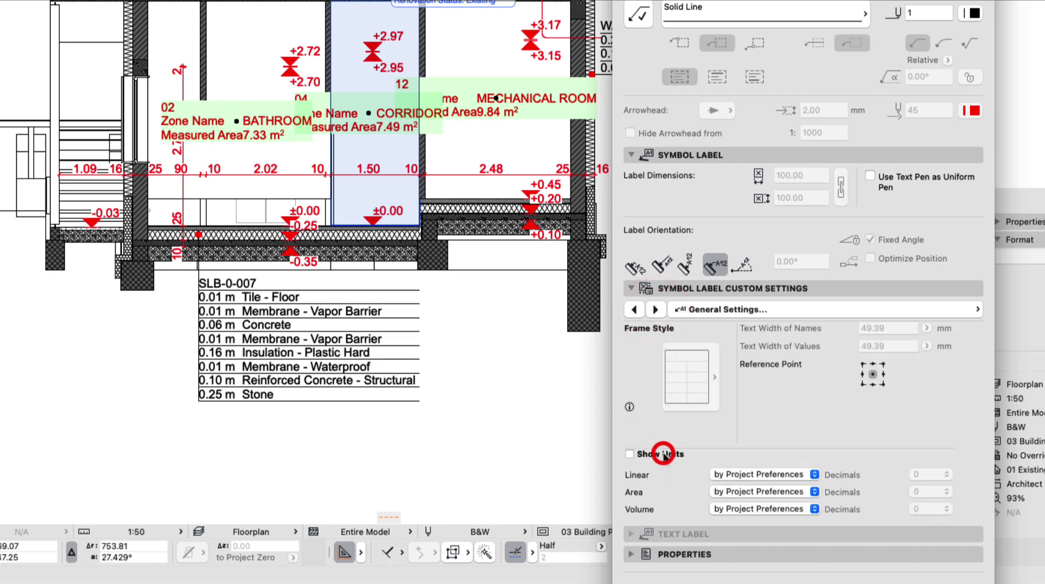
# Set Display Data by to Value Only and apply the label settings
pyautogui.click(654, 310)
pyautogui.click(632, 310)
pyautogui.click(630, 310)
pyautogui.click(631, 311)
pyautogui.click(633, 310)
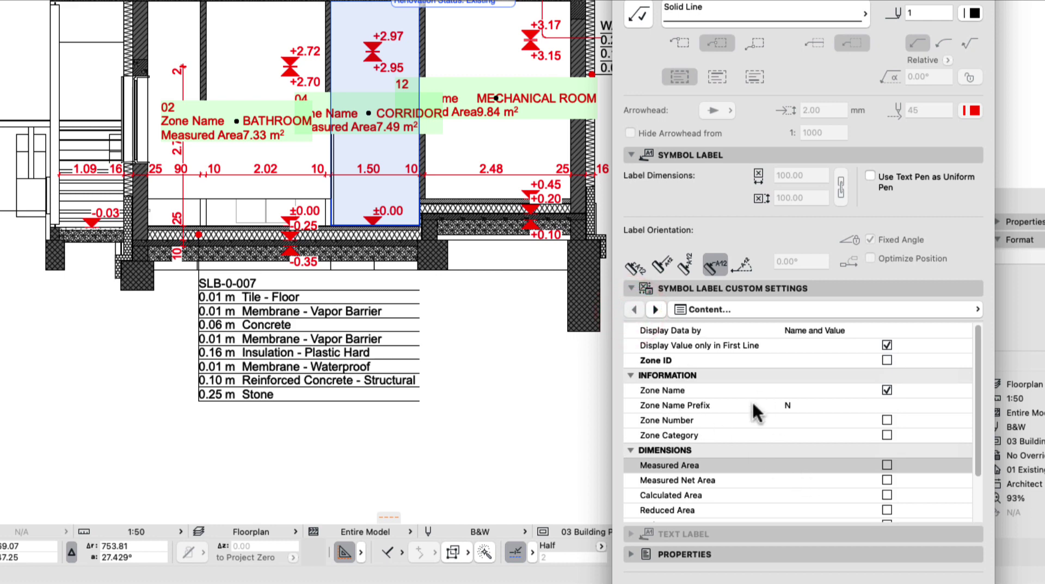
pyautogui.click(821, 331)
pyautogui.click(966, 331)
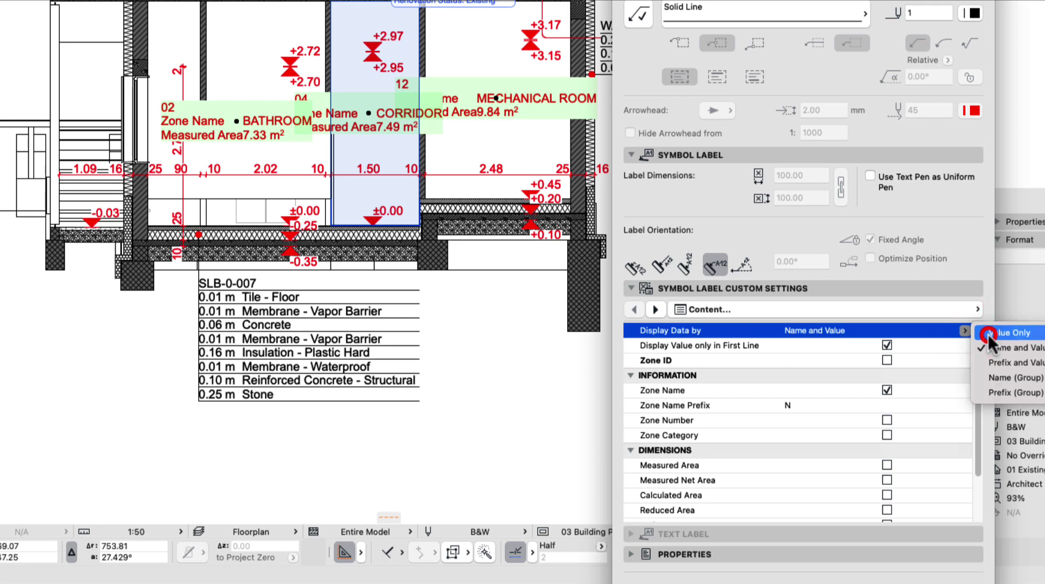
pyautogui.click(988, 334)
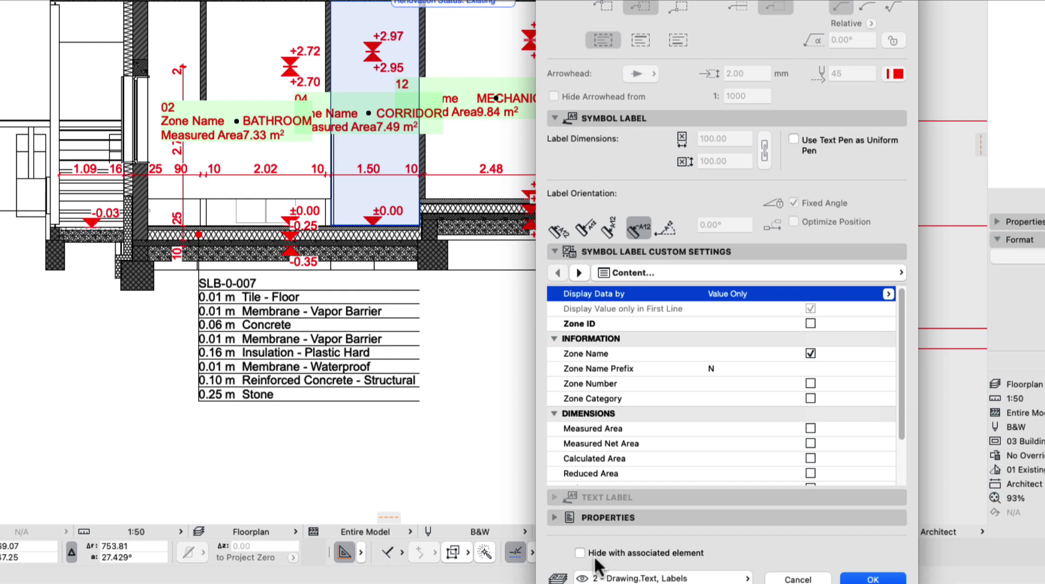
pyautogui.click(870, 579)
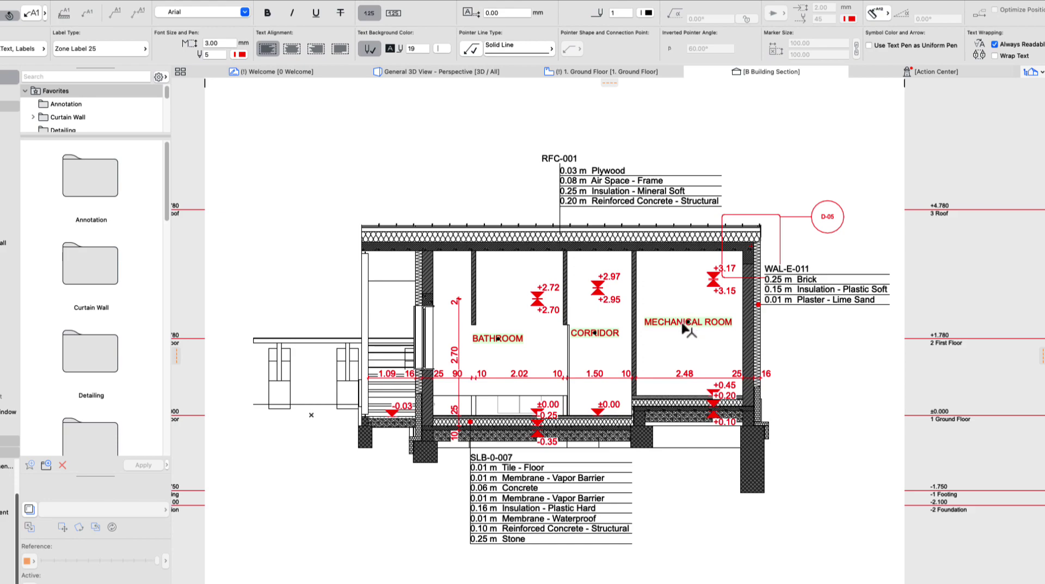
# Change the section's layer visibility, hiding the Zones layer
pyautogui.click(894, 400)
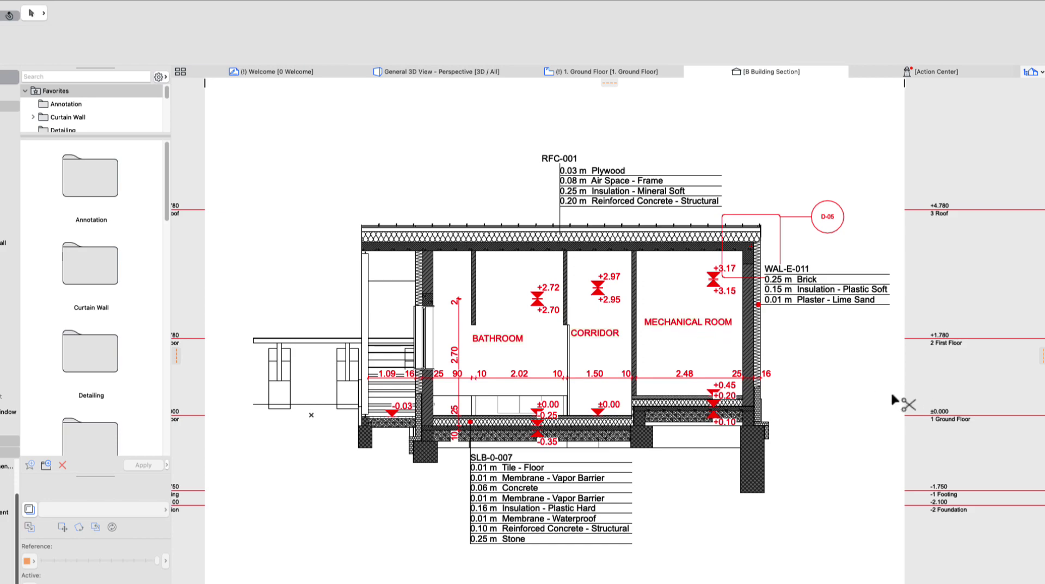
pyautogui.press('super+l')
pyautogui.scroll(-5, 523, 357)
pyautogui.press('Return')
pyautogui.click(447, 290)
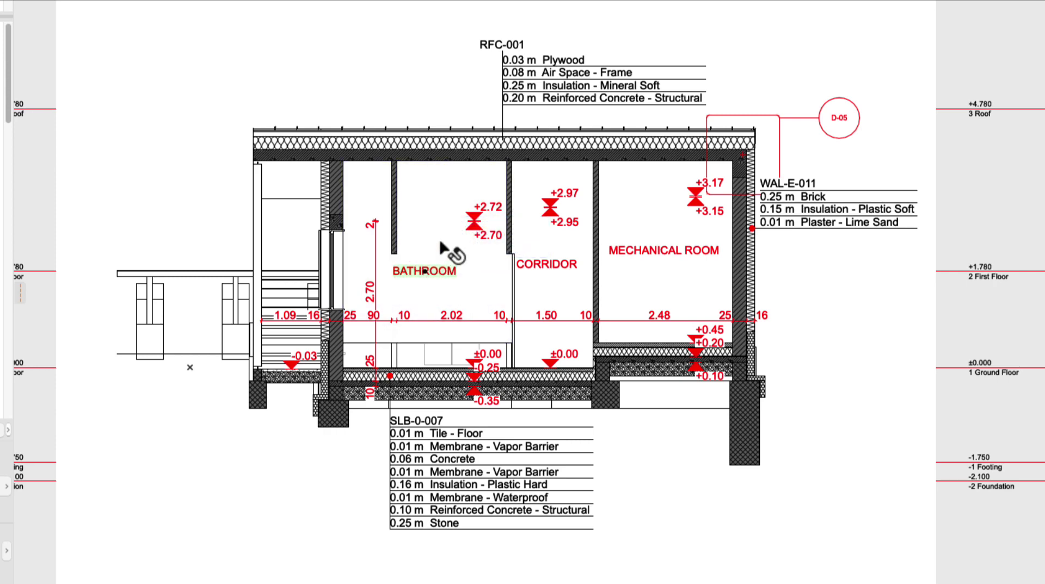
pyautogui.press('super+l')
pyautogui.scroll(-5, 470, 302)
pyautogui.scroll(-5, 470, 303)
pyautogui.click(357, 387)
pyautogui.click(893, 422)
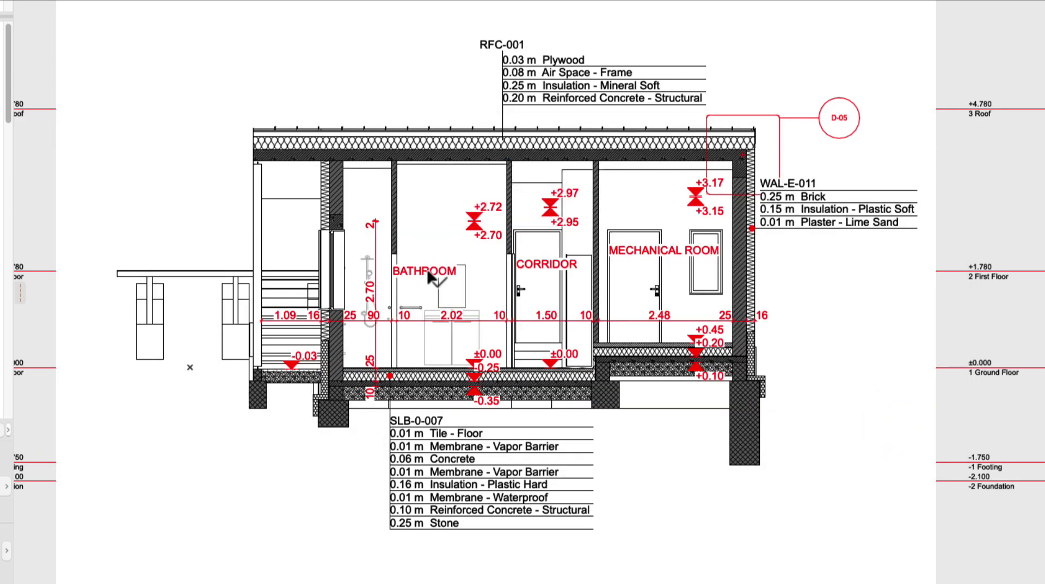
# Move the BATHROOM and CORRIDOR labels higher, level with MECHANICAL ROOM
pyautogui.click(426, 272)
pyautogui.click(423, 271)
pyautogui.click(444, 256)
pyautogui.click(401, 79)
pyautogui.click(538, 268)
pyautogui.click(541, 266)
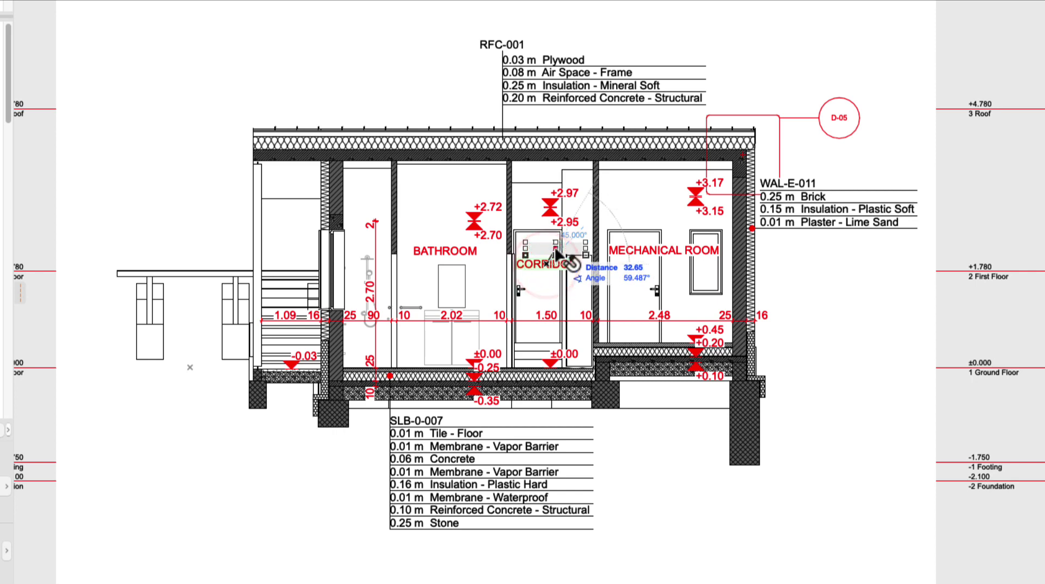
pyautogui.click(555, 248)
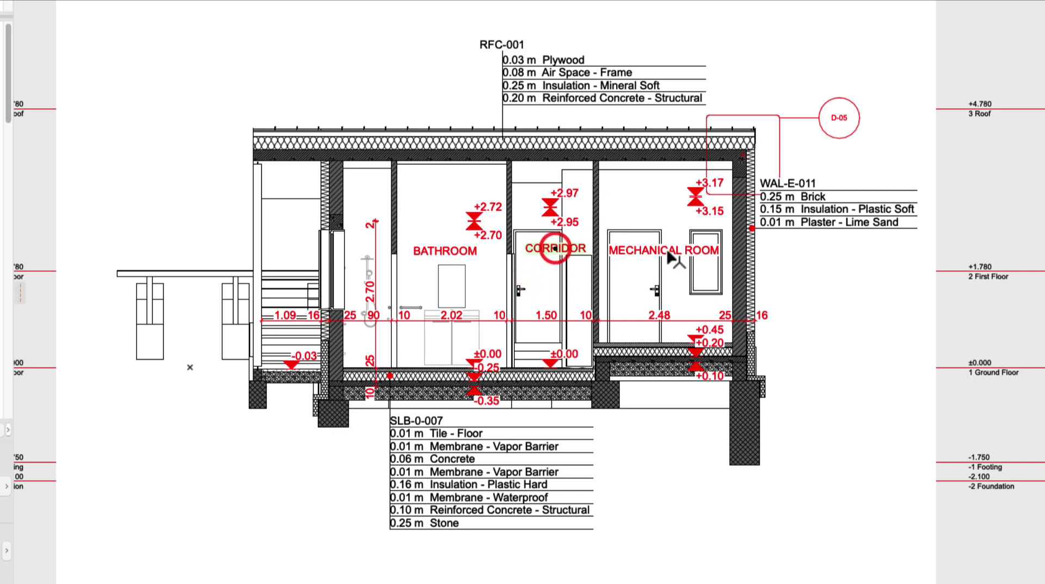
pyautogui.click(905, 377)
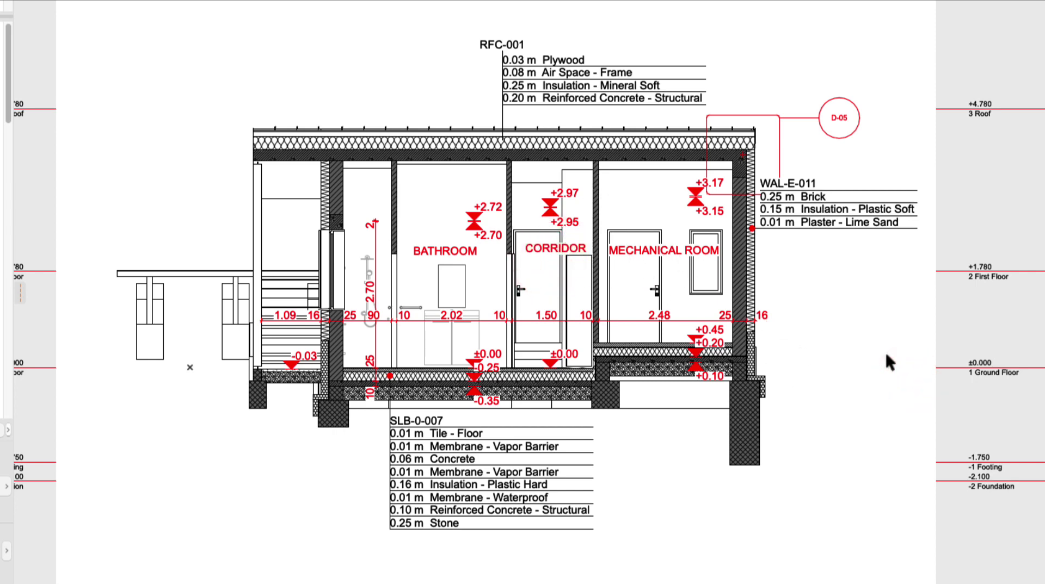